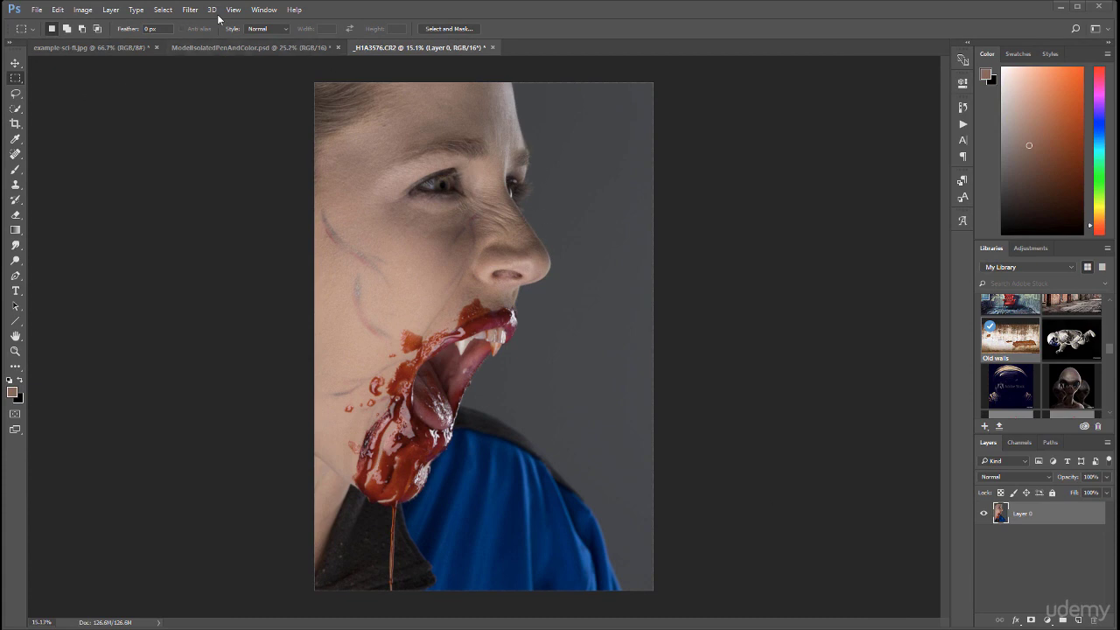
# Start a Color Range selection sampled from the grey background near the forehead and set the fuzziness to 24.
pyautogui.click(166, 10)
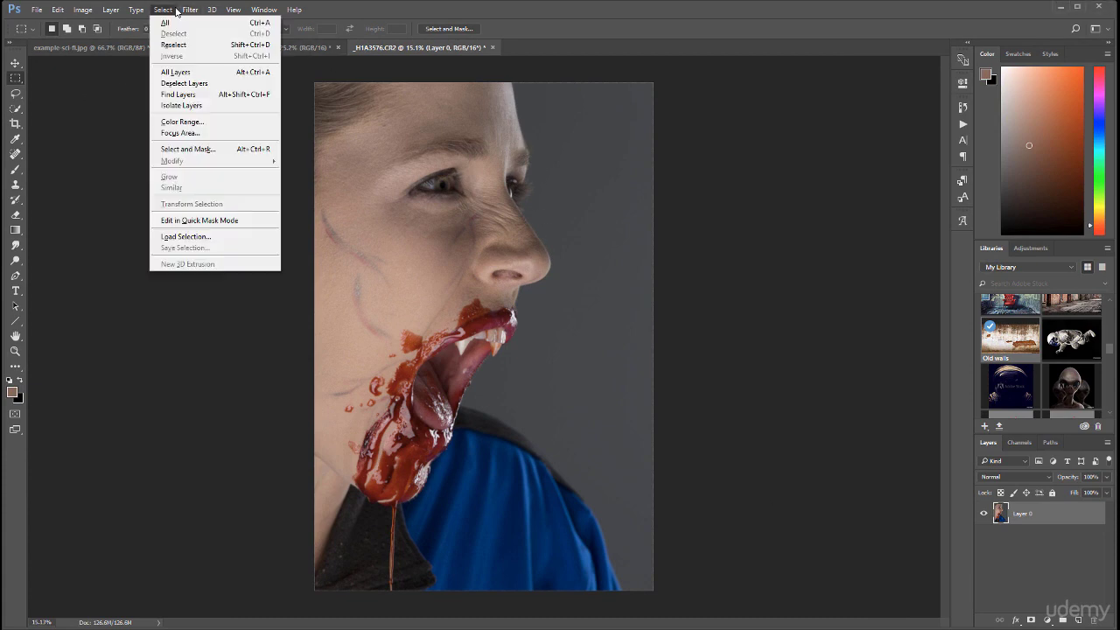
pyautogui.click(215, 125)
pyautogui.click(605, 124)
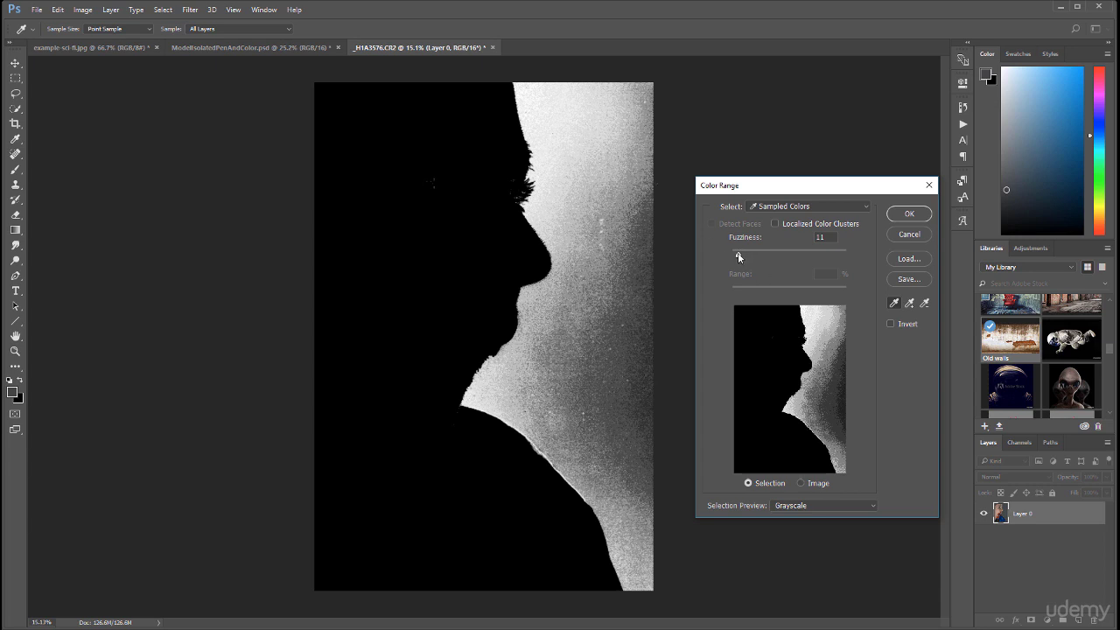
pyautogui.moveTo(738, 254); pyautogui.dragTo(747, 255)
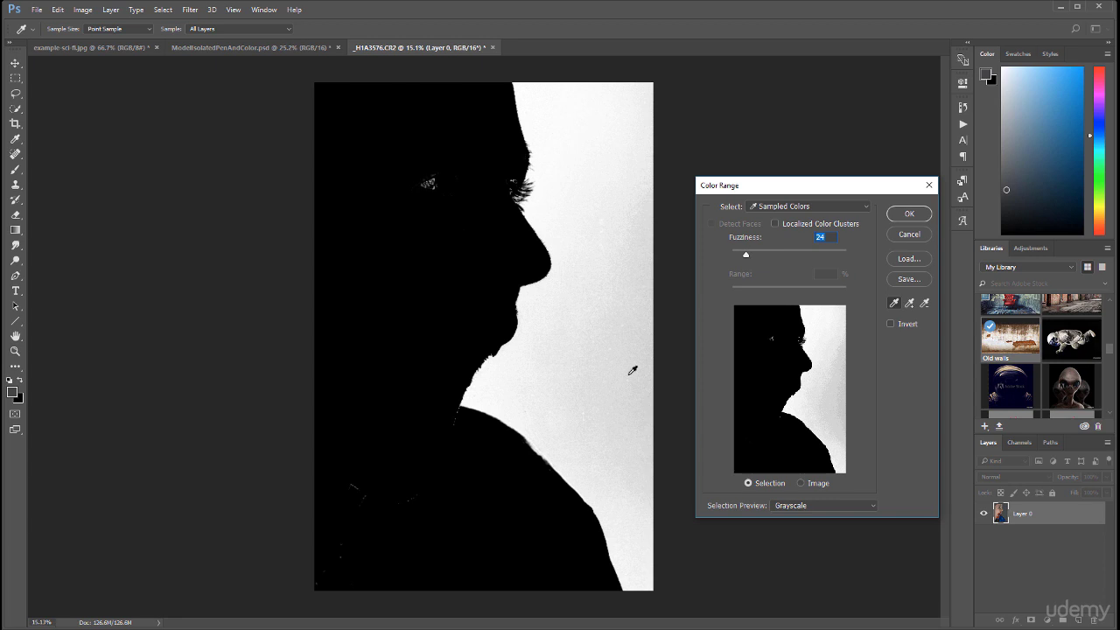
# Add further grey tones to the Color Range sample from the background beside the mouth and above the shoulder.
pyautogui.keyDown('shift'); pyautogui.click(611, 306); pyautogui.keyUp('shift')
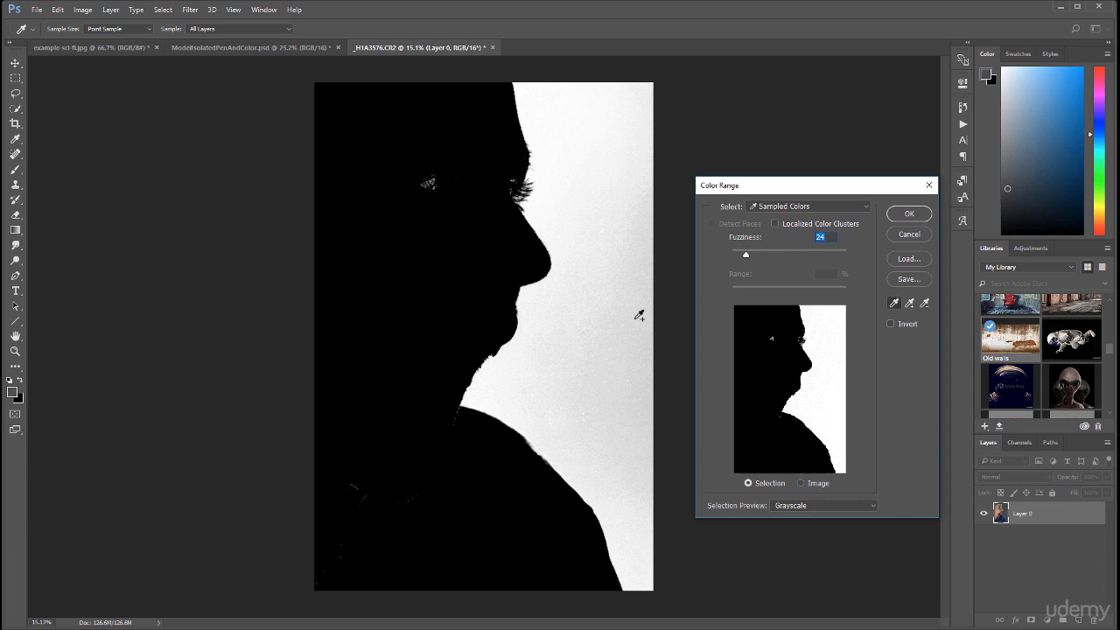
pyautogui.keyDown('shift'); pyautogui.click(553, 331); pyautogui.keyUp('shift')
pyautogui.keyDown('shift'); pyautogui.click(530, 358); pyautogui.keyUp('shift')
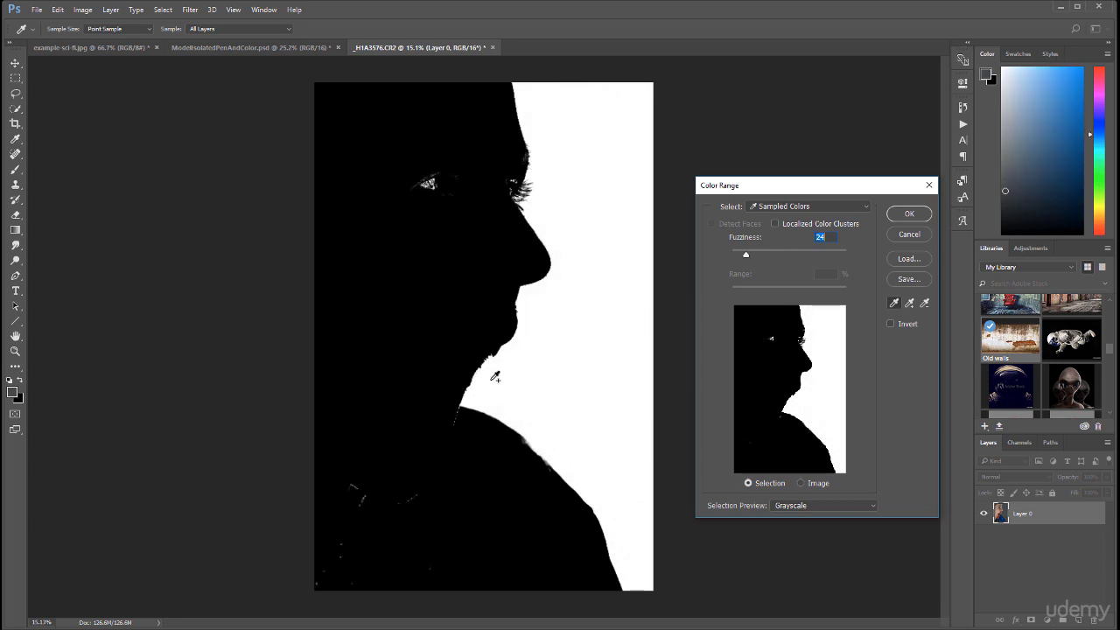
pyautogui.keyDown('shift'); pyautogui.click(591, 395); pyautogui.keyUp('shift')
pyautogui.keyDown('shift'); pyautogui.click(604, 450); pyautogui.keyUp('shift')
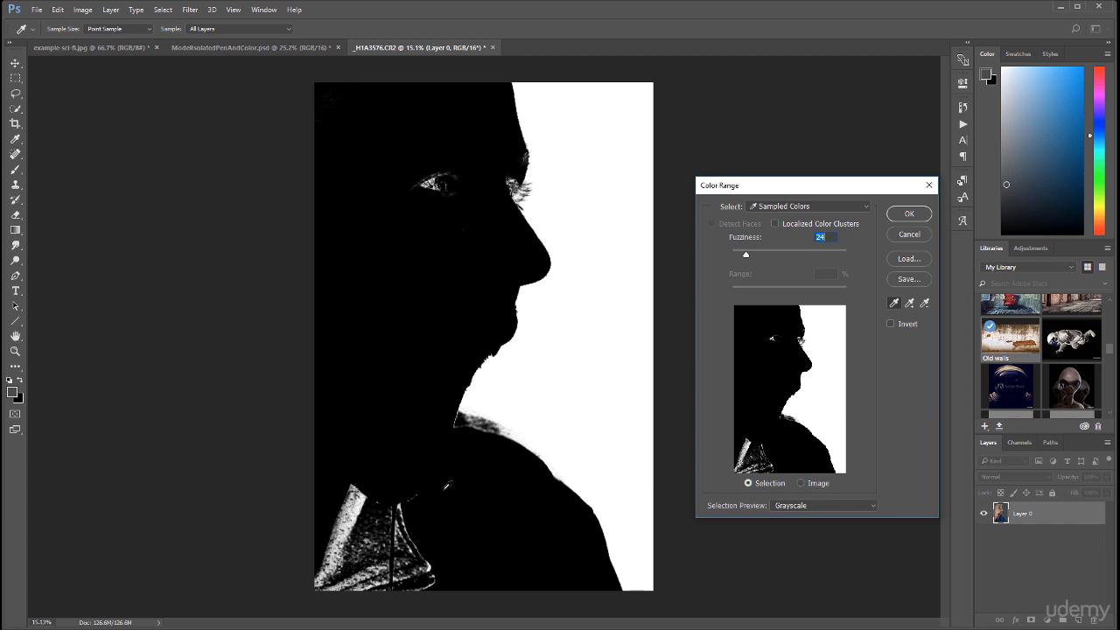
# Try to subtract the dark collar tones from the Color Range sample.
pyautogui.press('alt')
pyautogui.keyDown('alt'); pyautogui.click(354, 497); pyautogui.keyUp('alt')
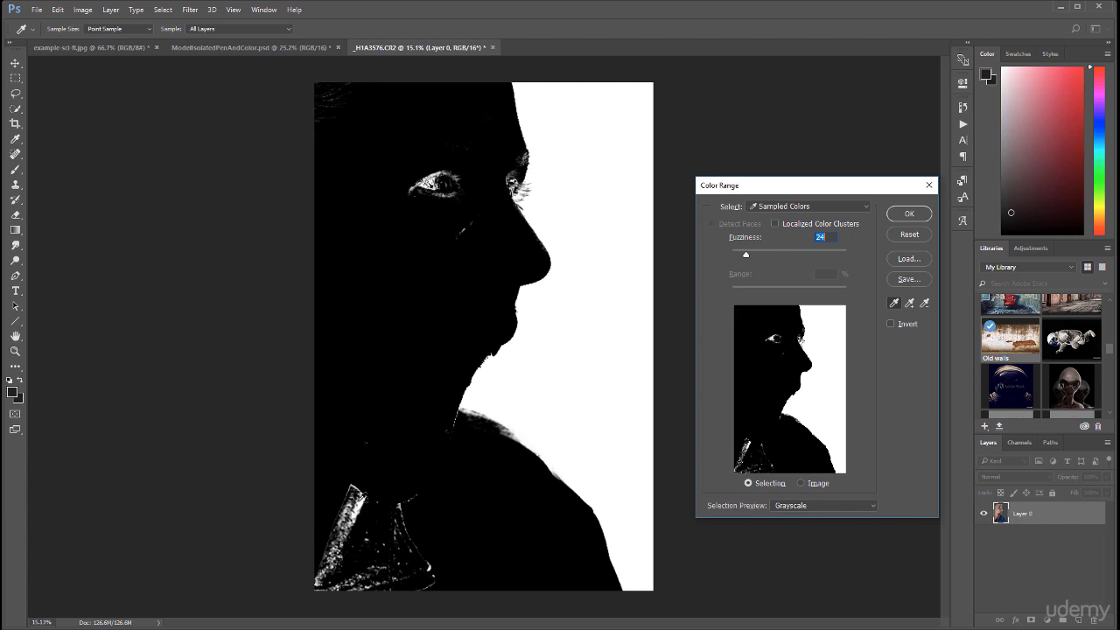
pyautogui.keyDown('alt'); pyautogui.click(362, 498); pyautogui.keyUp('alt')
pyautogui.keyDown('alt'); pyautogui.click(369, 495); pyautogui.keyUp('alt')
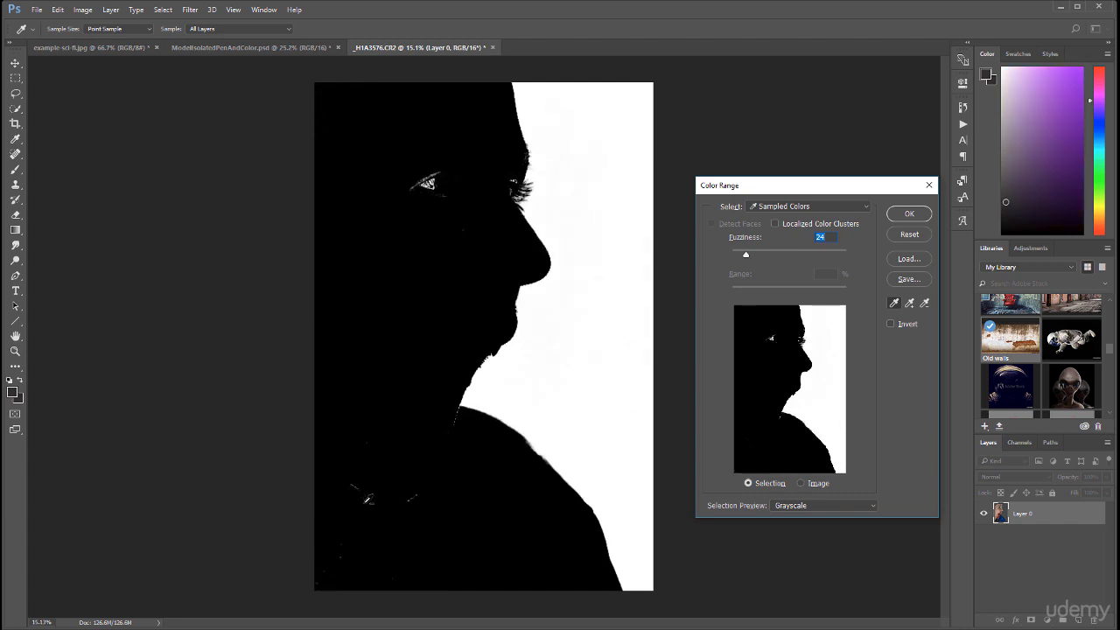
pyautogui.click(358, 480)
pyautogui.click(360, 484)
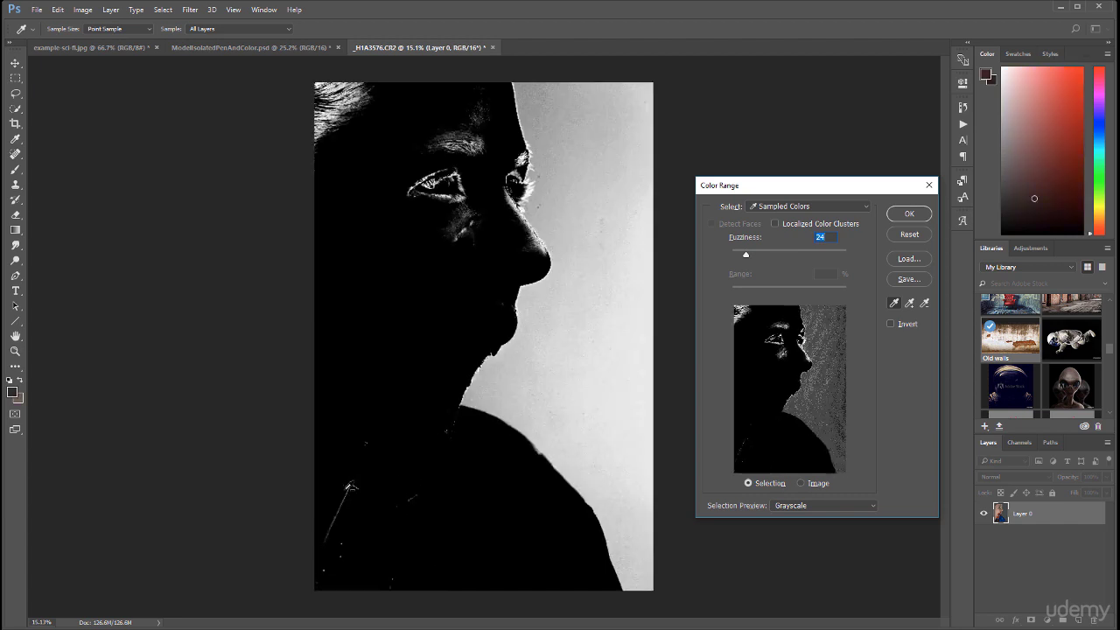
pyautogui.keyDown('alt'); pyautogui.click(339, 523); pyautogui.keyUp('alt')
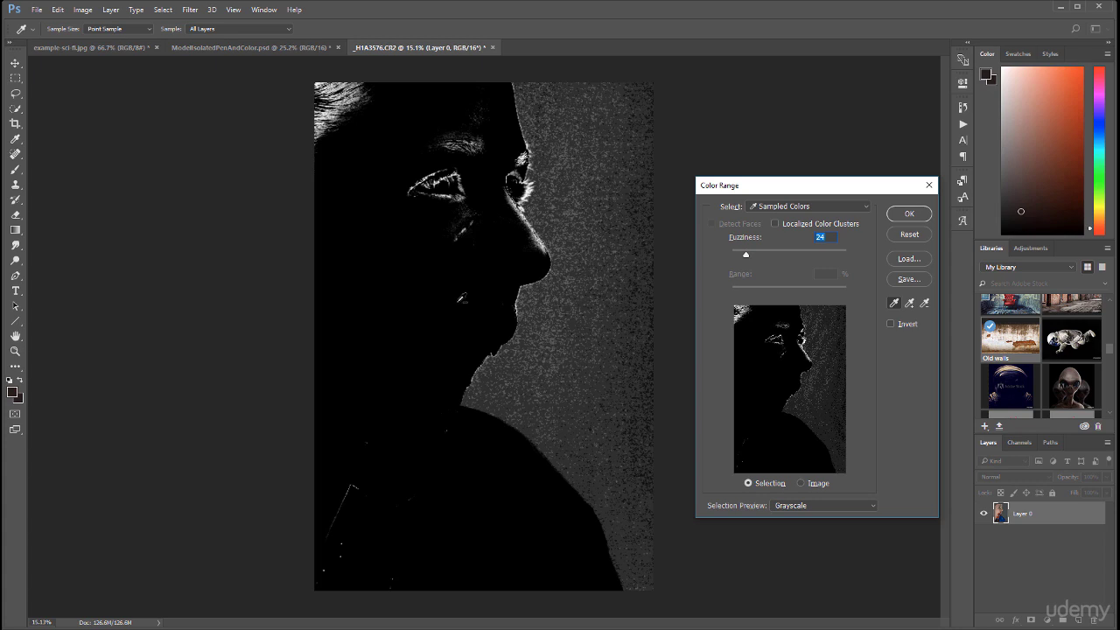
# Sample the grey background again and try to subtract the hair tones from the Color Range selection.
pyautogui.click(599, 188)
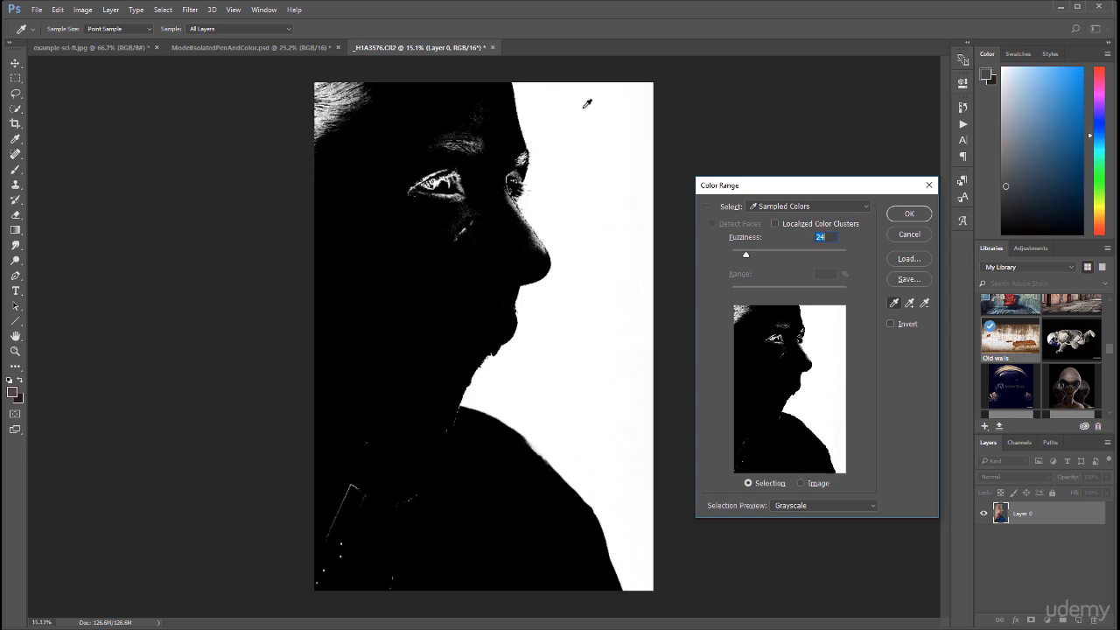
pyautogui.keyDown('alt'); pyautogui.click(334, 86); pyautogui.keyUp('alt')
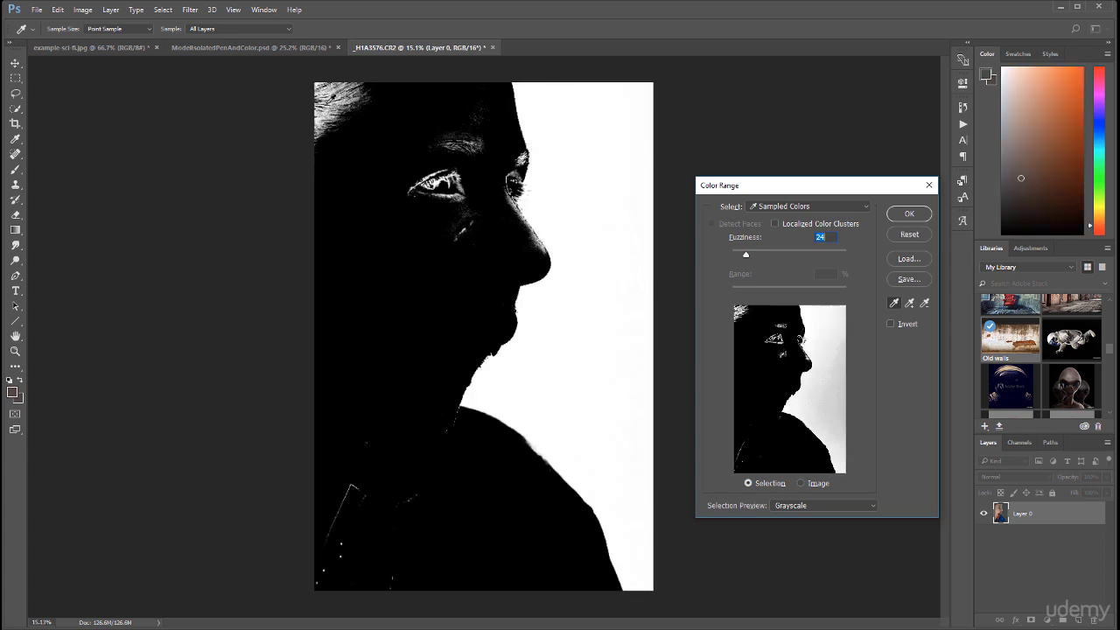
pyautogui.keyDown('alt'); pyautogui.click(341, 98); pyautogui.keyUp('alt')
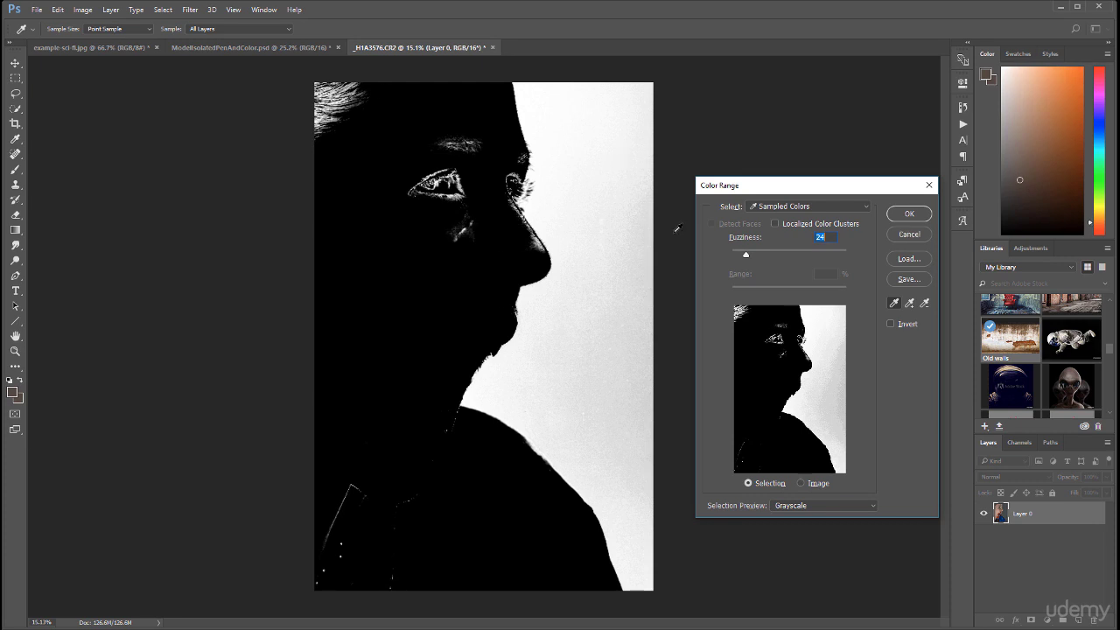
# Resample the grey background, add its areas beside the nose and below the chin, and apply the Color Range selection.
pyautogui.click(650, 141)
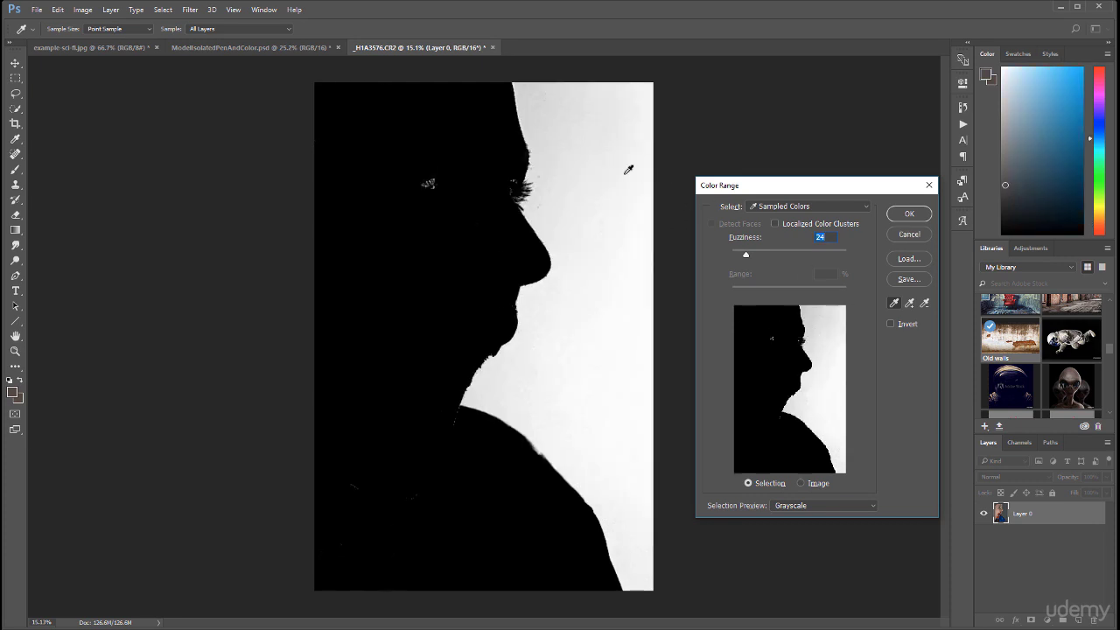
pyautogui.click(568, 128)
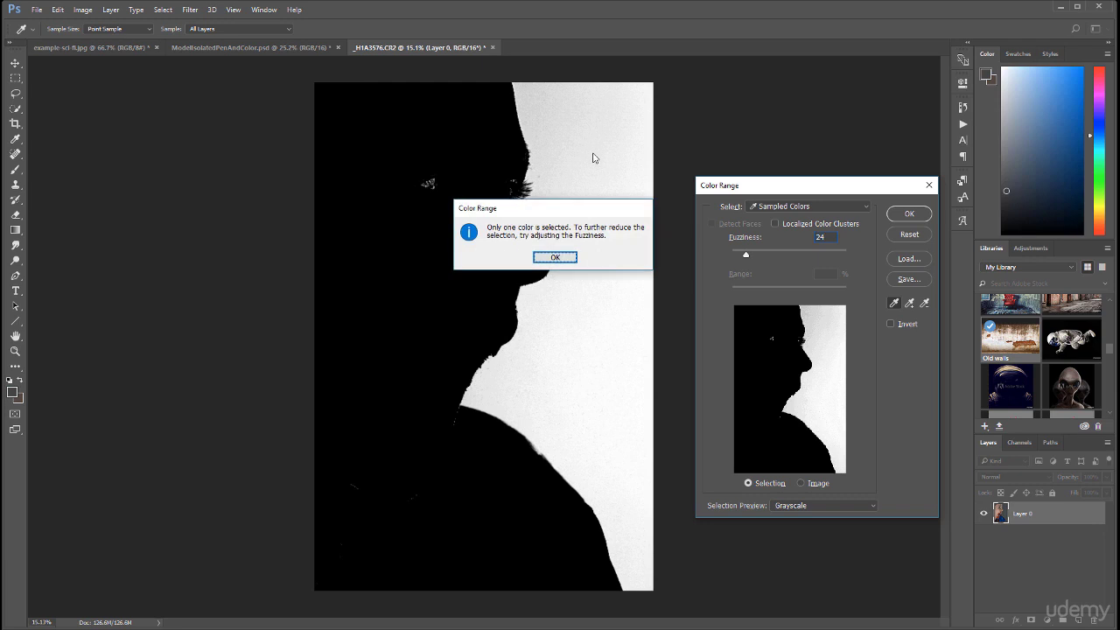
pyautogui.click(560, 256)
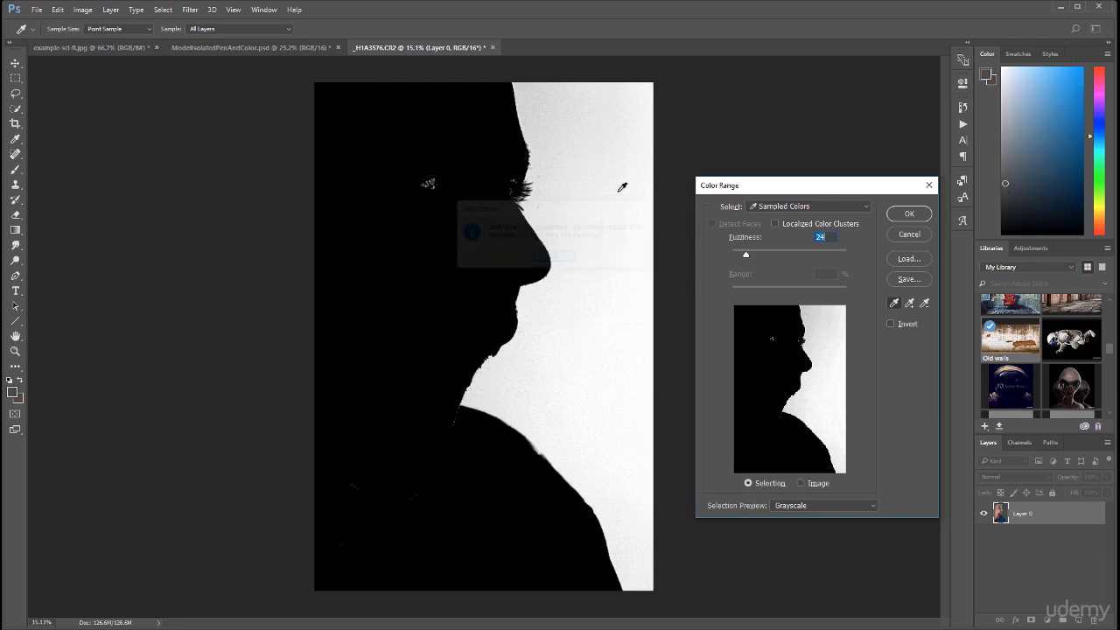
pyautogui.keyDown('shift'); pyautogui.click(642, 264); pyautogui.keyUp('shift')
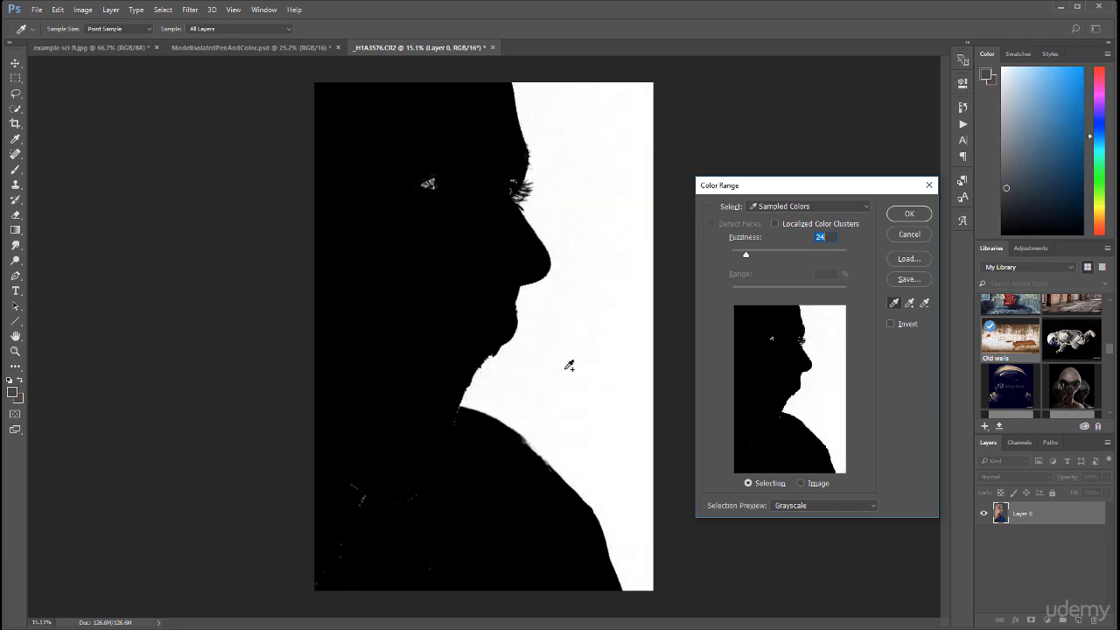
pyautogui.keyDown('shift'); pyautogui.click(500, 395); pyautogui.keyUp('shift')
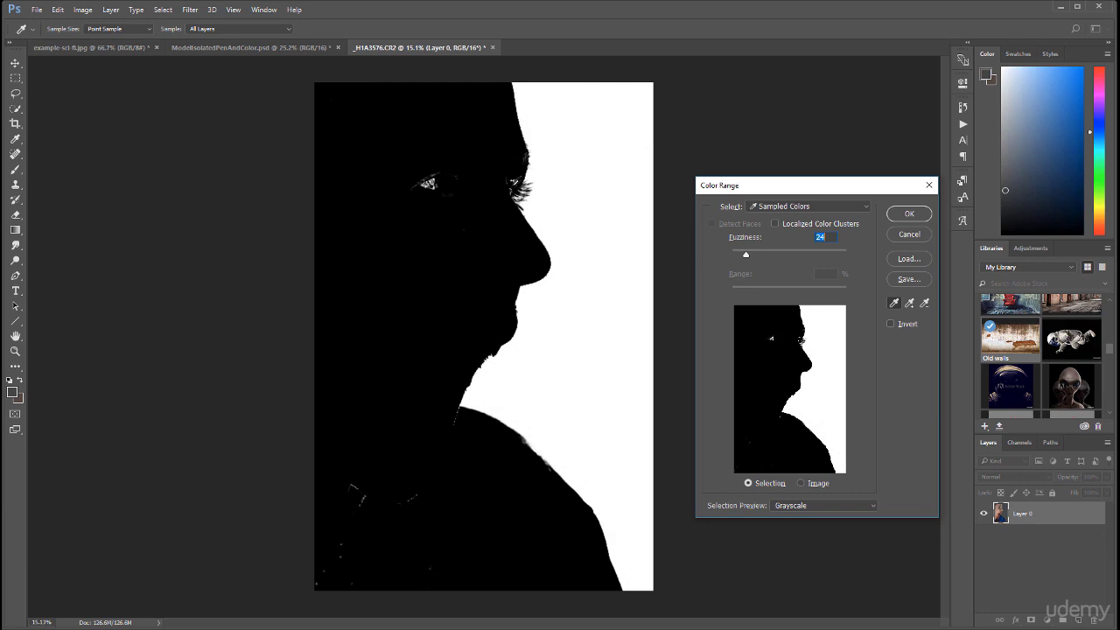
pyautogui.click(905, 214)
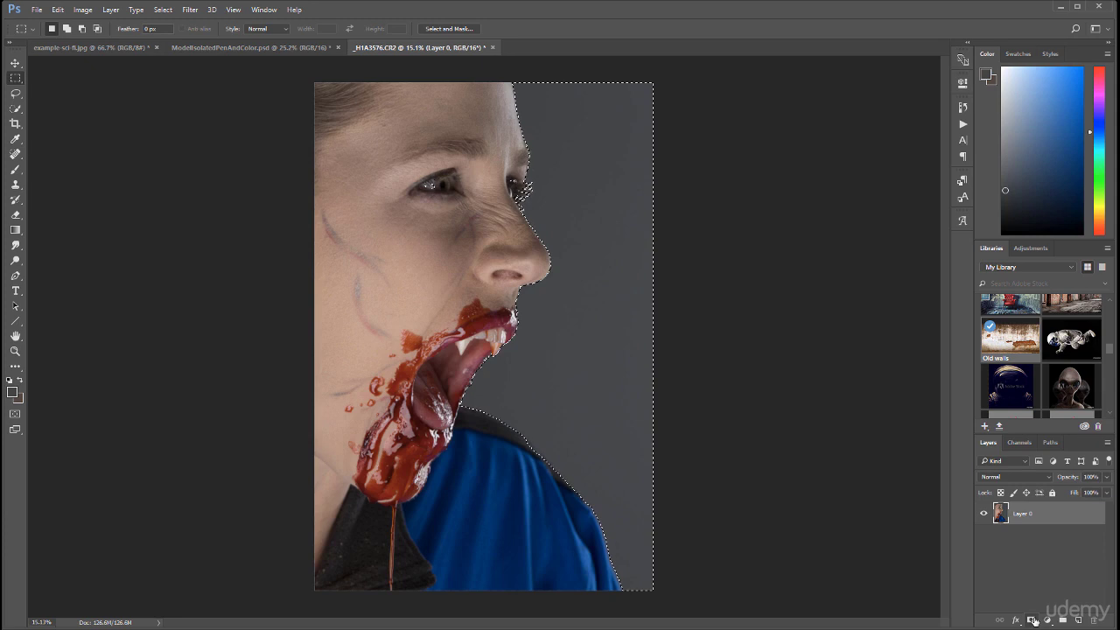
# Add a layer mask from the selection to Layer 0 and invert it to hide the background, comparing the image with the mask off and on.
pyautogui.click(1033, 619)
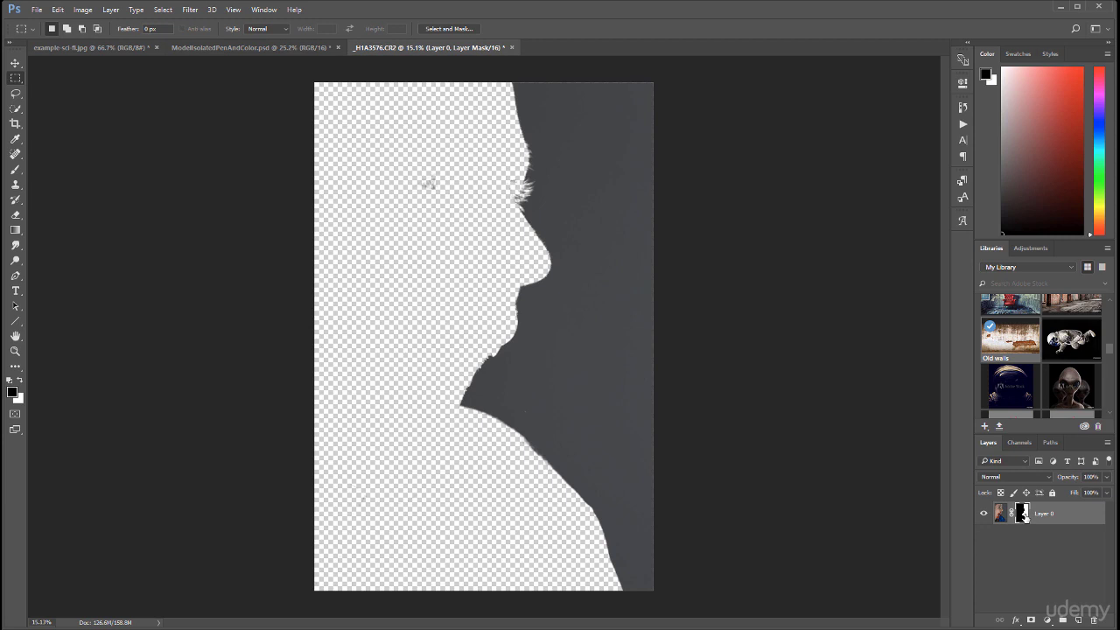
pyautogui.hotkey('ctrl', 'i')
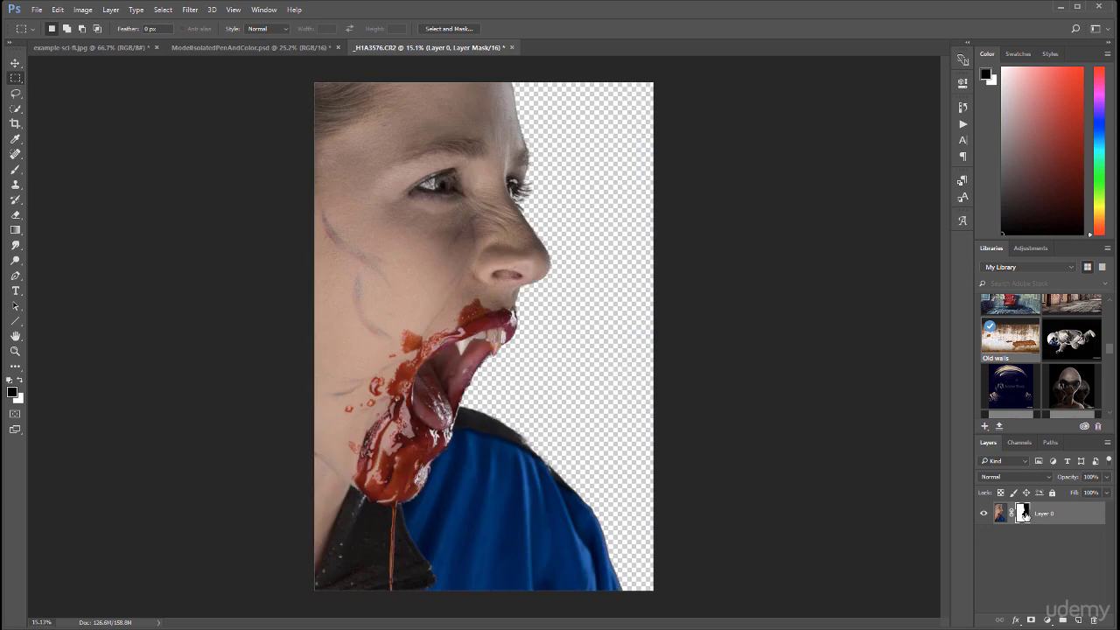
pyautogui.keyDown('shift'); pyautogui.click(1021, 515); pyautogui.keyUp('shift')
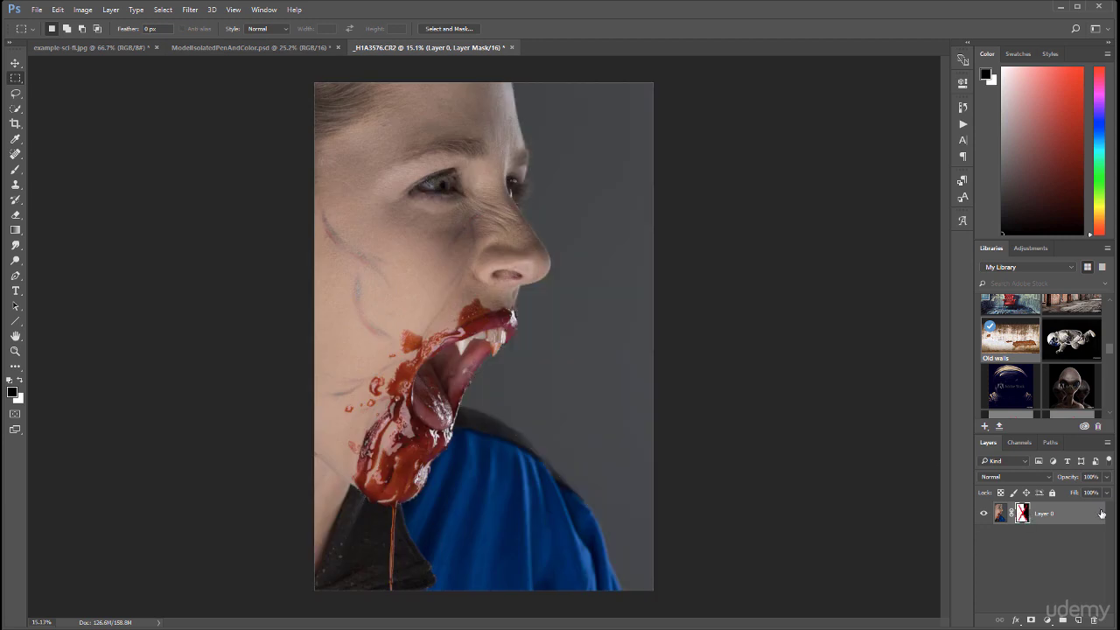
pyautogui.keyDown('shift'); pyautogui.click(1021, 515); pyautogui.keyUp('shift')
pyautogui.keyDown('shift'); pyautogui.click(1022, 514); pyautogui.keyUp('shift')
pyautogui.keyDown('shift'); pyautogui.click(1021, 514); pyautogui.keyUp('shift')
# Display only the layer mask and paint white over the grey specks in the near eye and around the collar, enlarging the brush to 500.
pyautogui.keyDown('alt'); pyautogui.click(1021, 515); pyautogui.keyUp('alt')
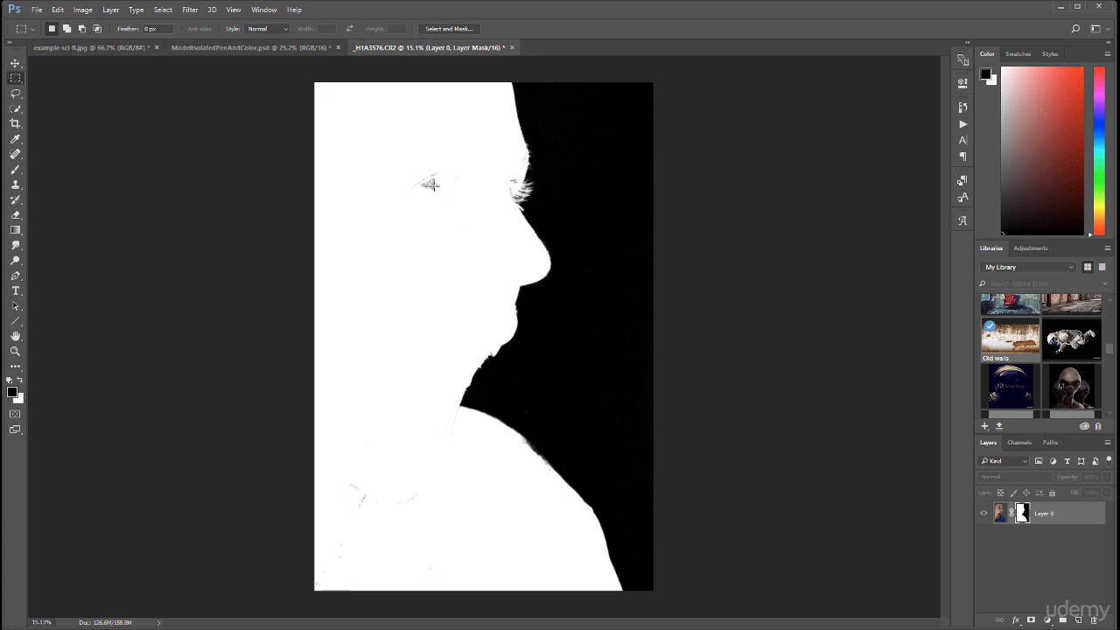
pyautogui.click(13, 171)
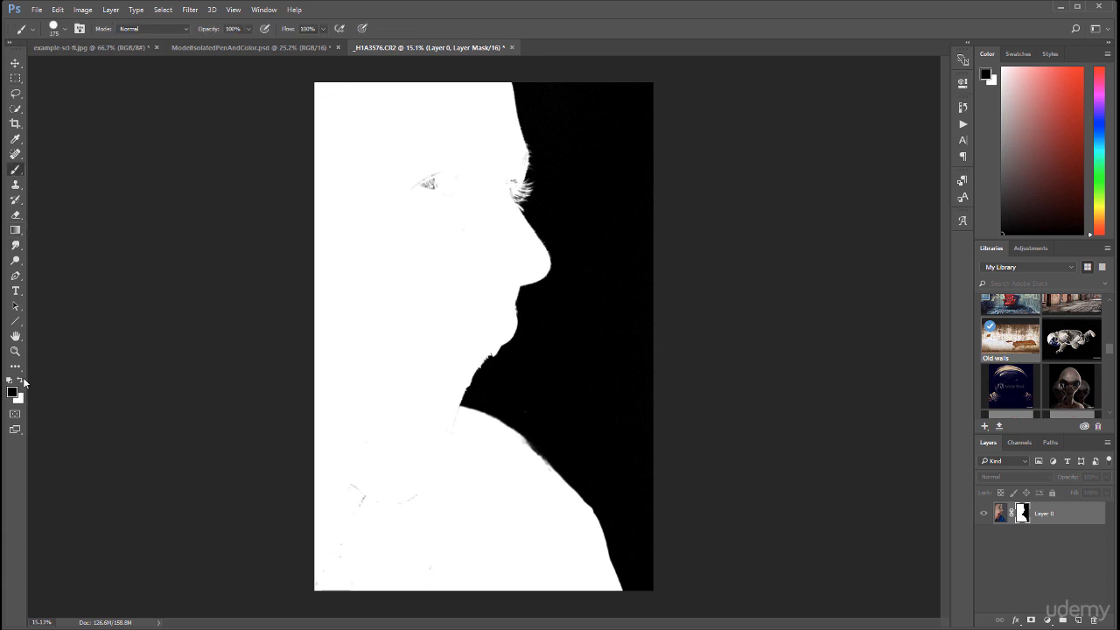
pyautogui.click(20, 380)
pyautogui.moveTo(440, 165); pyautogui.dragTo(440, 172)
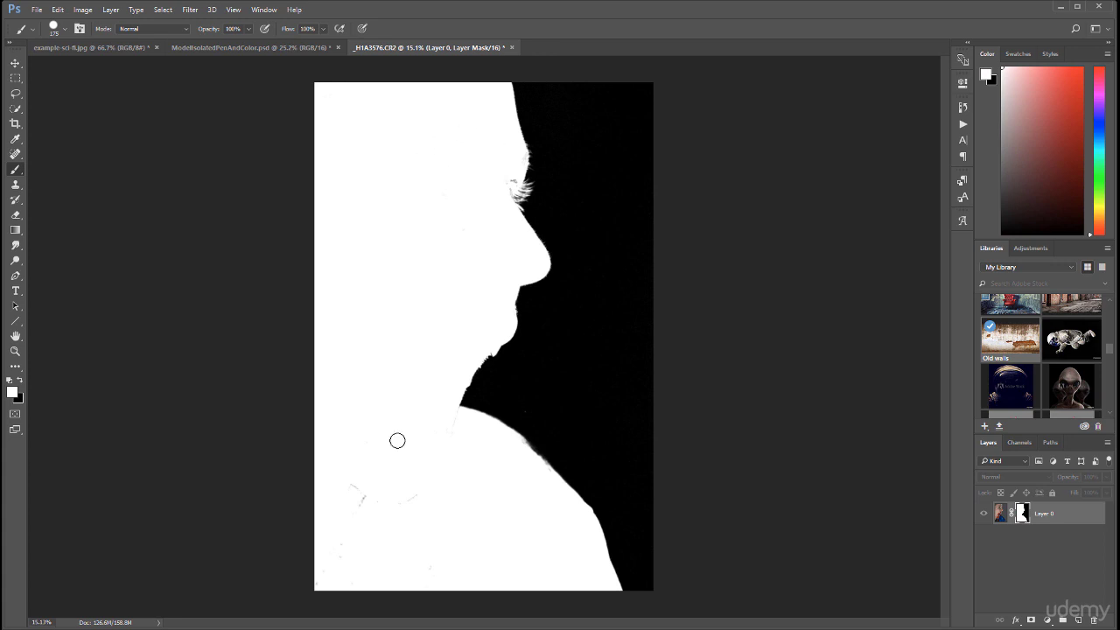
pyautogui.moveTo(381, 504)
pyautogui.mouseDown()
pyautogui.moveTo(328, 502)
pyautogui.moveTo(387, 506)
pyautogui.moveTo(373, 535)
pyautogui.moveTo(470, 536)
pyautogui.moveTo(413, 534)
pyautogui.moveTo(393, 510)
pyautogui.mouseUp()
pyautogui.press(']')
pyautogui.press(']')
pyautogui.press(']')
pyautogui.press(']')
pyautogui.press(']')
# Paint white over the mask specks beside the brow and inside the far eye, reducing the brush to 125 and sparing the lashes.
pyautogui.scroll(3, 515, 190)
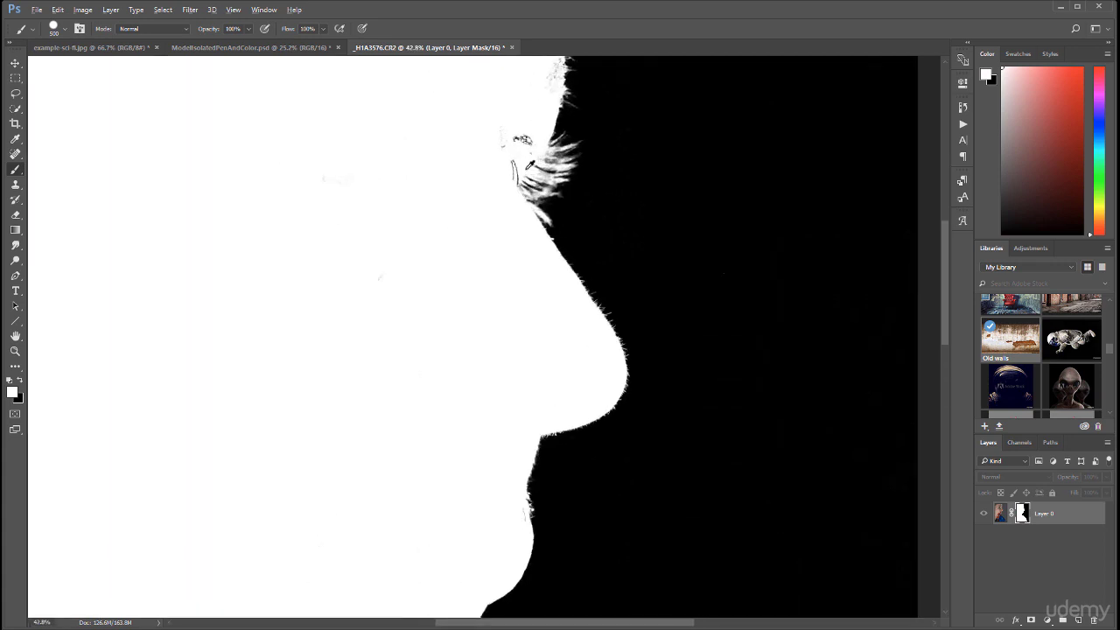
pyautogui.moveTo(489, 190); pyautogui.dragTo(513, 288)
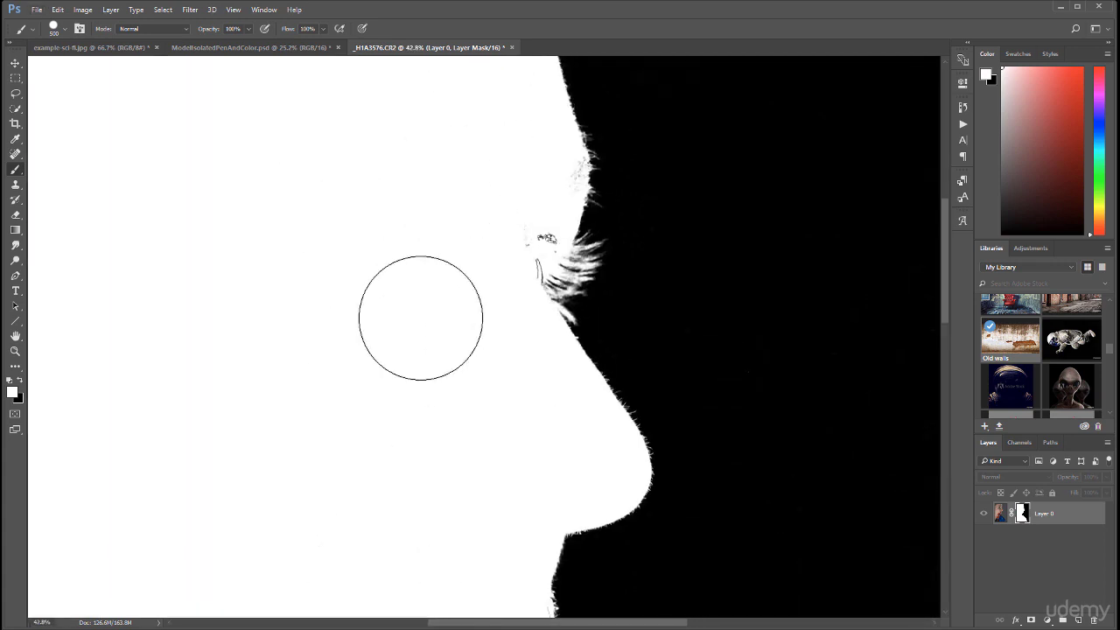
pyautogui.press('[')
pyautogui.press('[')
pyautogui.press('[')
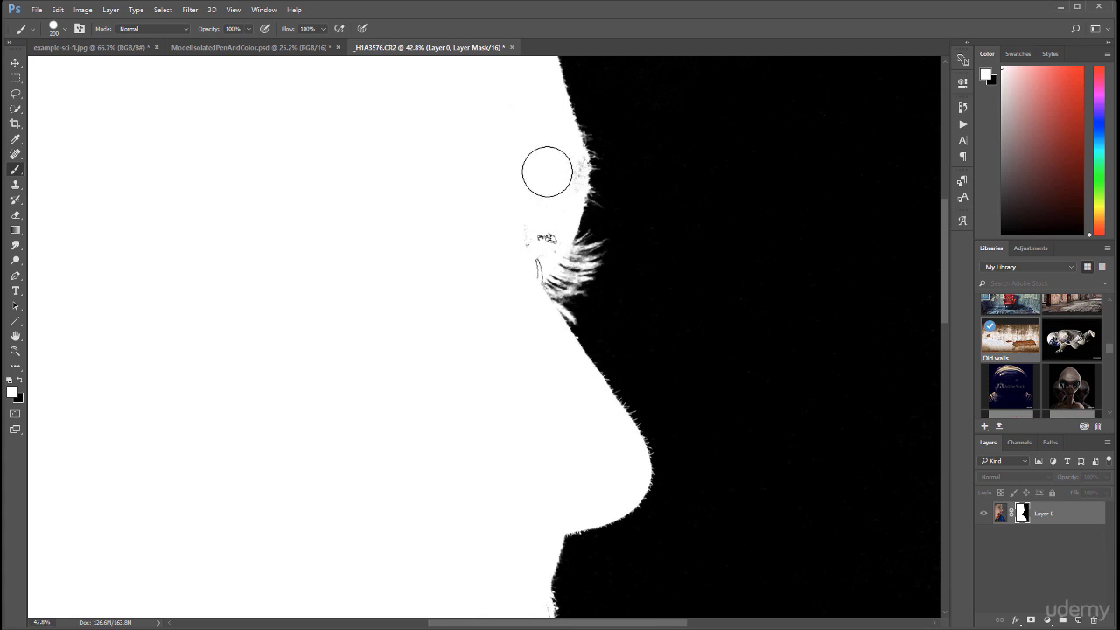
pyautogui.press('[')
pyautogui.press('[')
pyautogui.press('[')
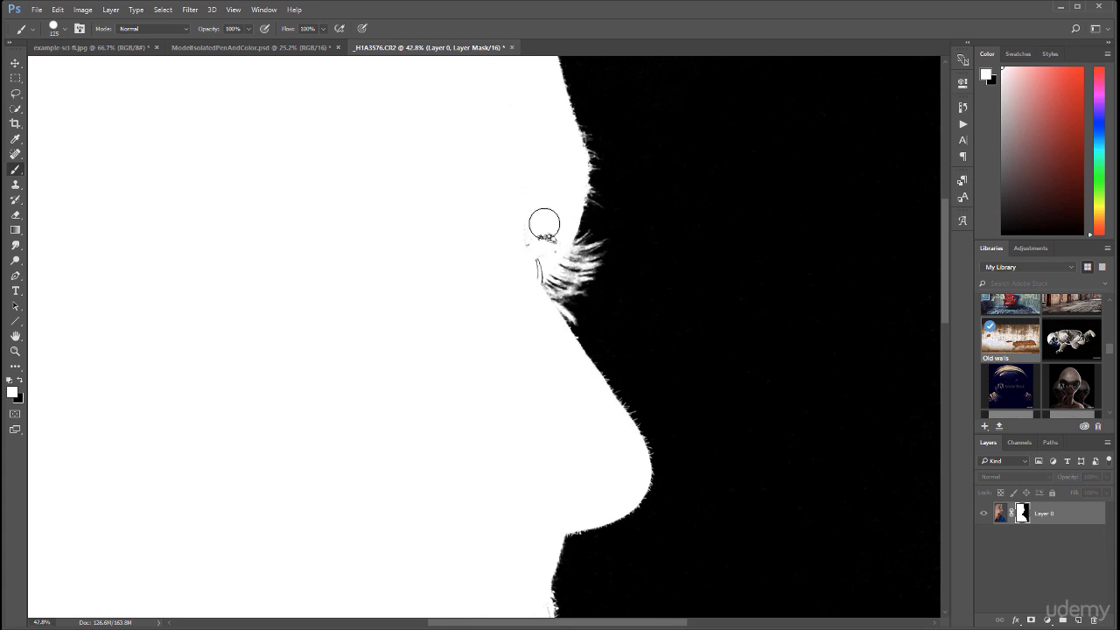
pyautogui.moveTo(545, 224)
pyautogui.mouseDown()
pyautogui.moveTo(530, 255)
pyautogui.moveTo(552, 230)
pyautogui.moveTo(525, 281)
pyautogui.mouseUp()
# Paint the mask white along the neck line and the soft shoulder edge, and return to the normal image view.
pyautogui.moveTo(639, 537); pyautogui.dragTo(475, 393)
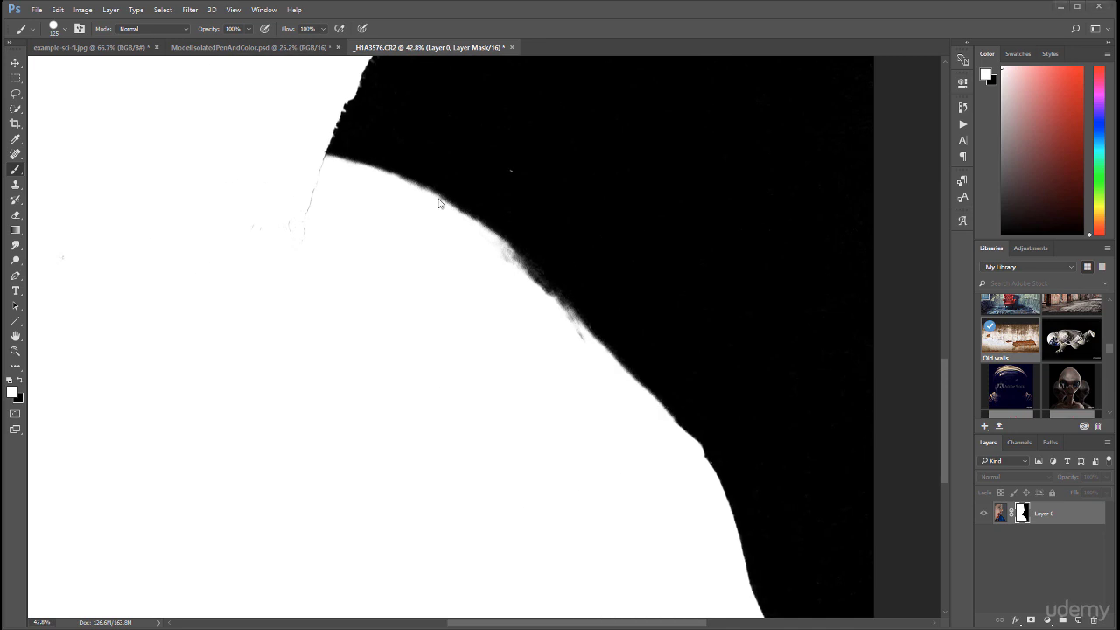
pyautogui.moveTo(333, 176)
pyautogui.mouseDown()
pyautogui.moveTo(310, 175)
pyautogui.moveTo(304, 200)
pyautogui.moveTo(260, 243)
pyautogui.mouseUp()
pyautogui.moveTo(512, 269); pyautogui.dragTo(571, 330)
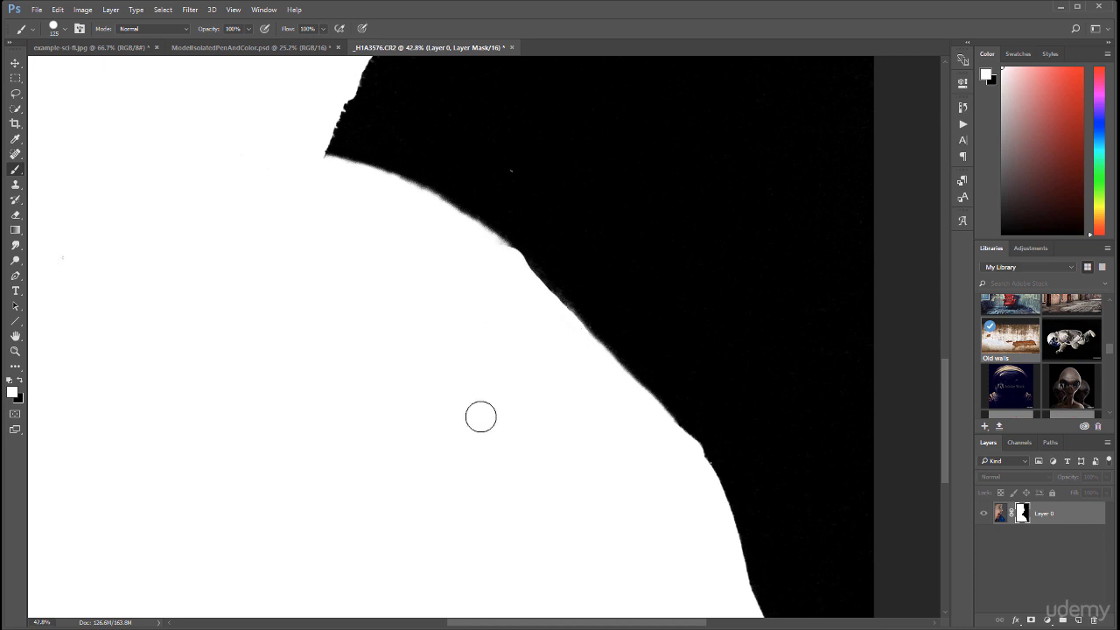
pyautogui.moveTo(432, 411)
pyautogui.mouseDown()
pyautogui.moveTo(686, 326)
pyautogui.moveTo(770, 365)
pyautogui.mouseUp()
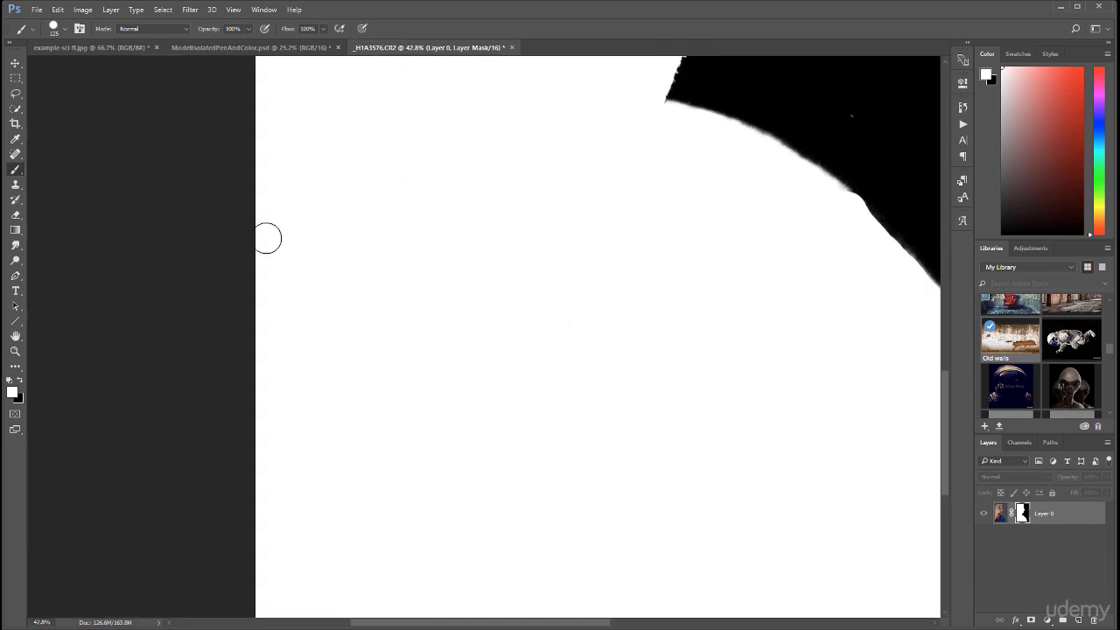
pyautogui.moveTo(633, 241); pyautogui.dragTo(328, 415)
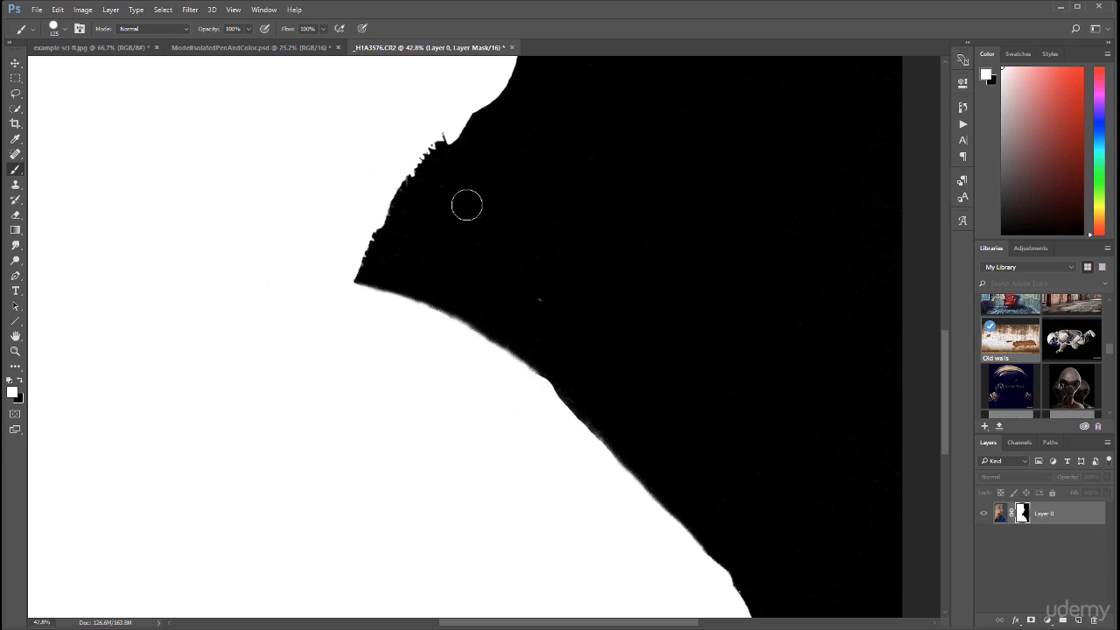
pyautogui.keyDown('alt'); pyautogui.click(1022, 514); pyautogui.keyUp('alt')
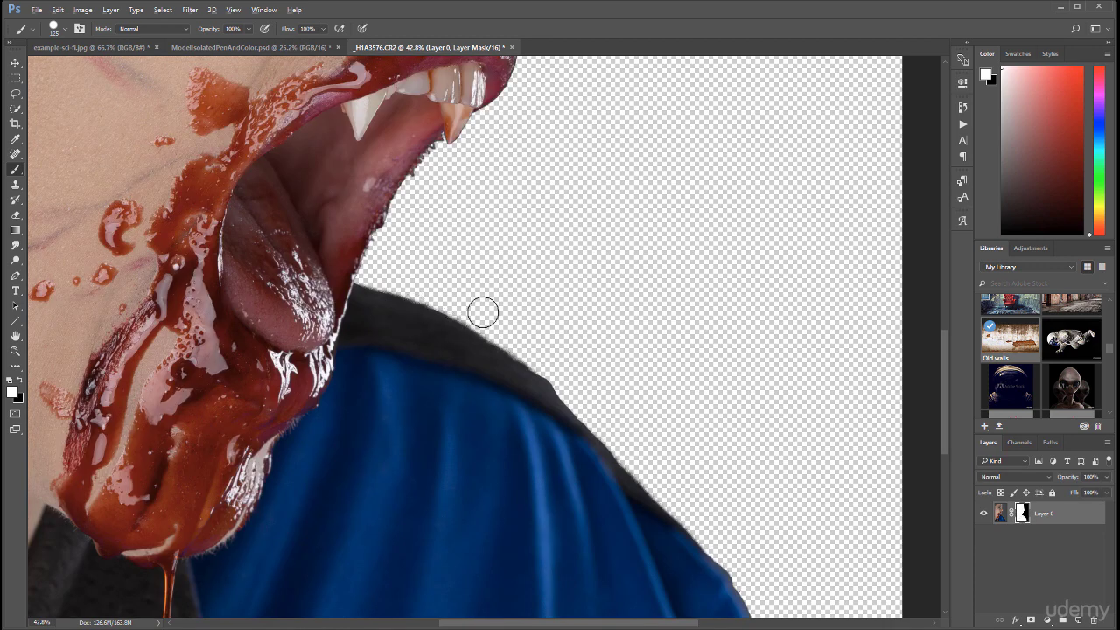
pyautogui.scroll(-5, 487, 306)
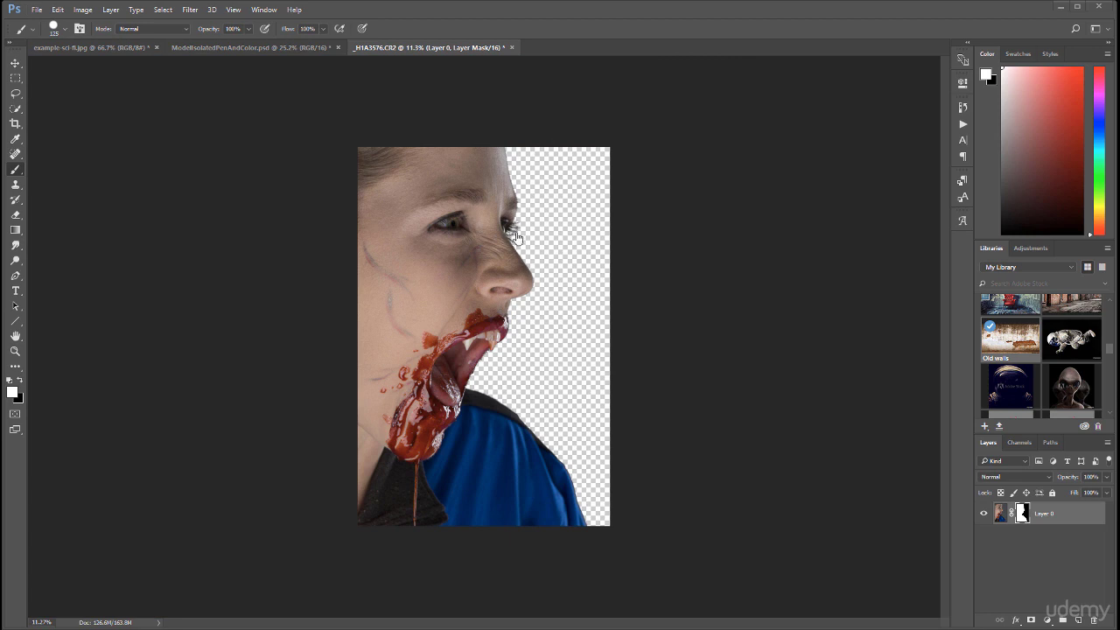
pyautogui.scroll(5, 505, 212)
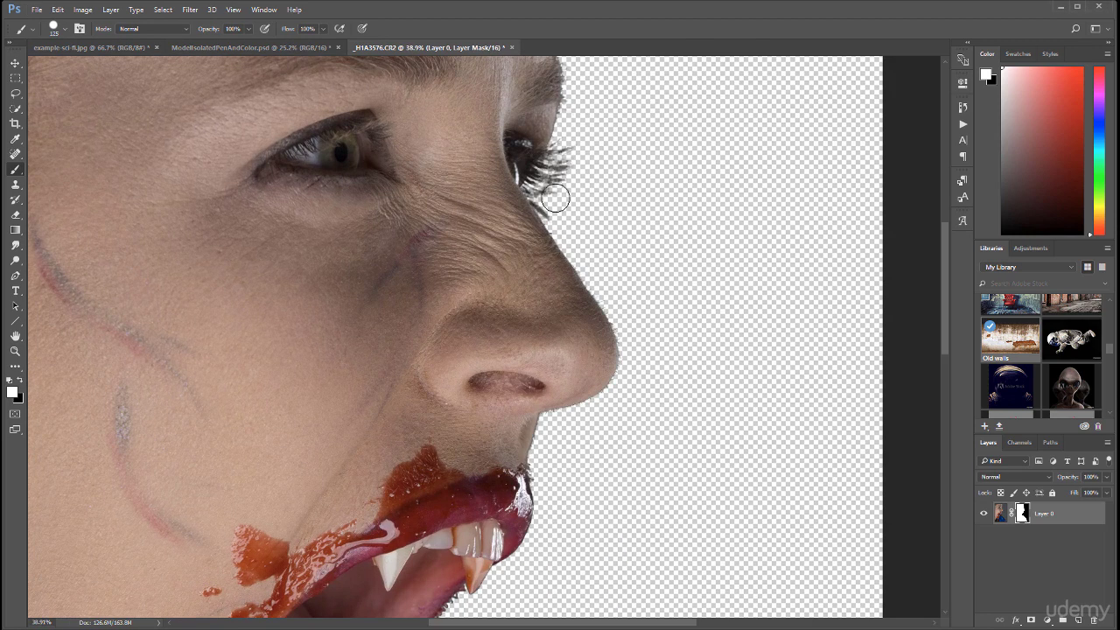
pyautogui.scroll(-5, 563, 198)
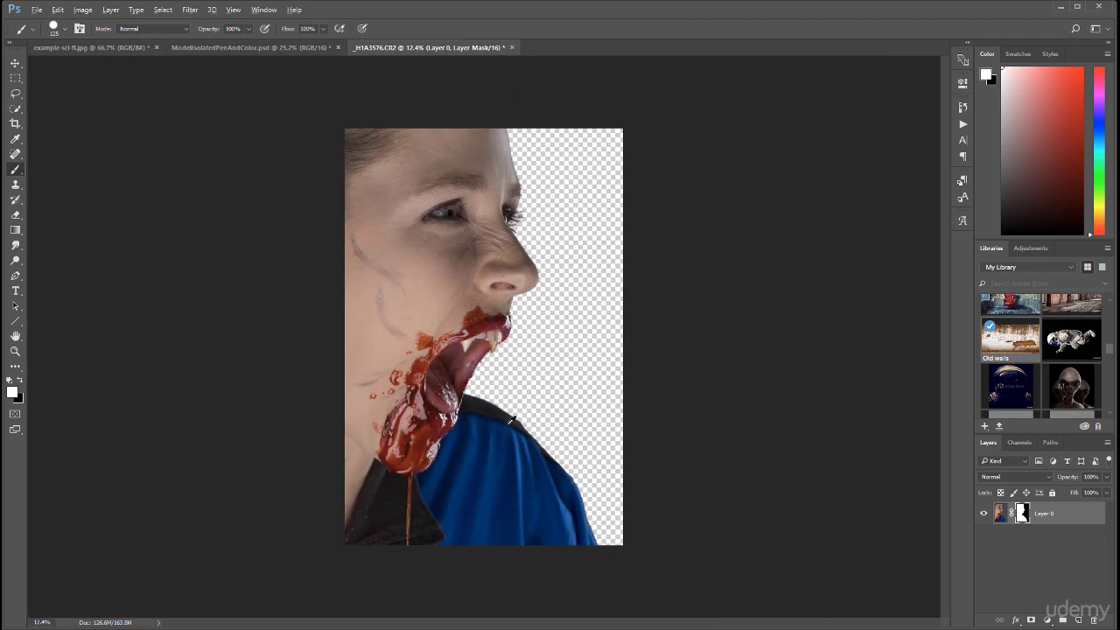
pyautogui.scroll(-2, 521, 339)
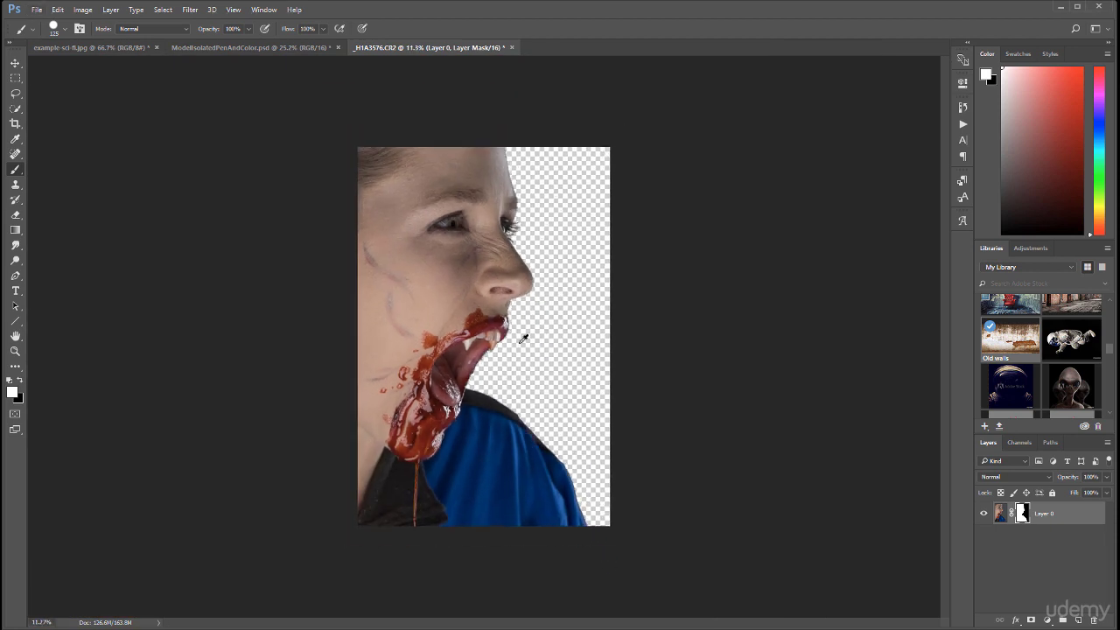